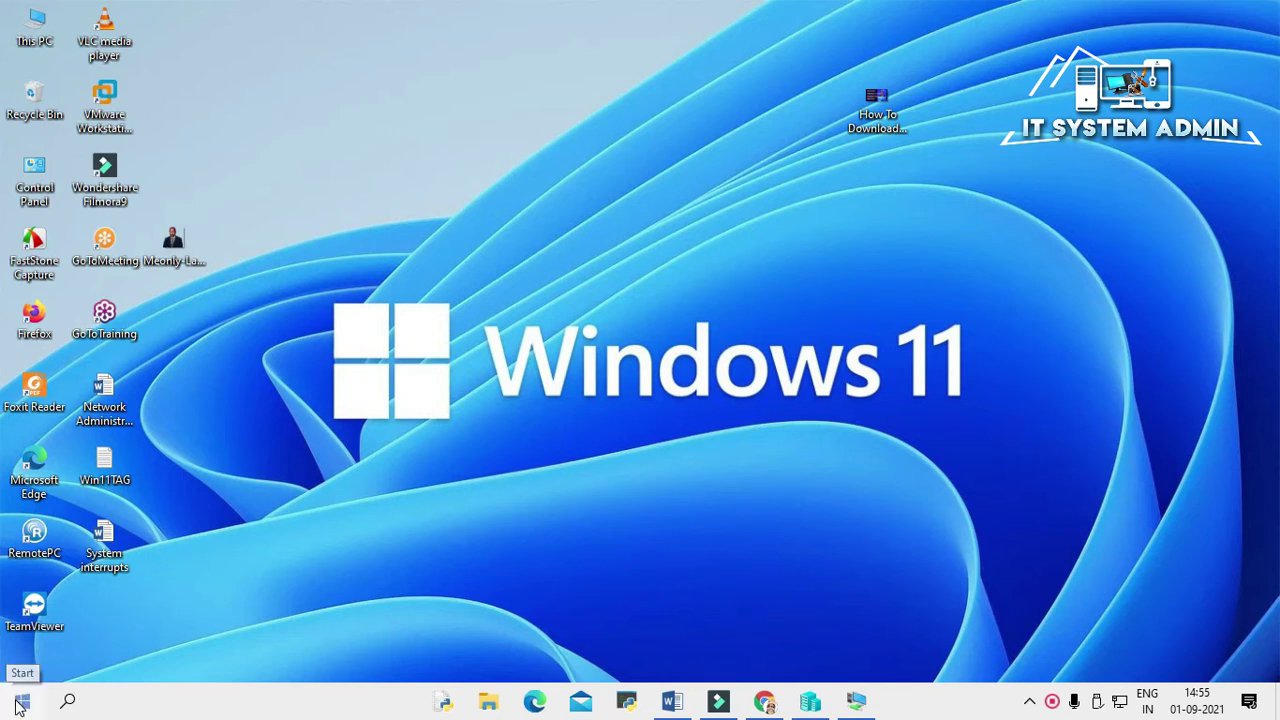
Step: Open Device Manager from the Start quick menu and select the Realtek RTL8188EU wireless adapter
{"action": "right_click", "coordinate": [20, 704]}
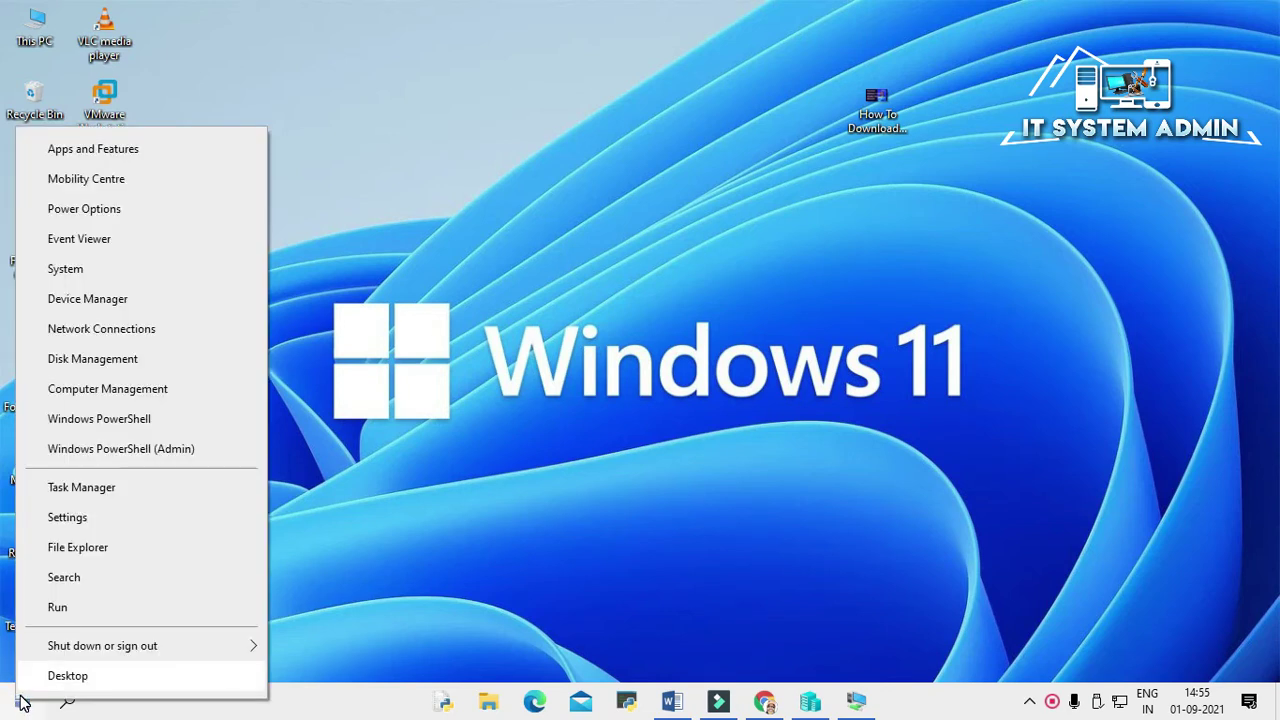
{"action": "left_click", "coordinate": [118, 302]}
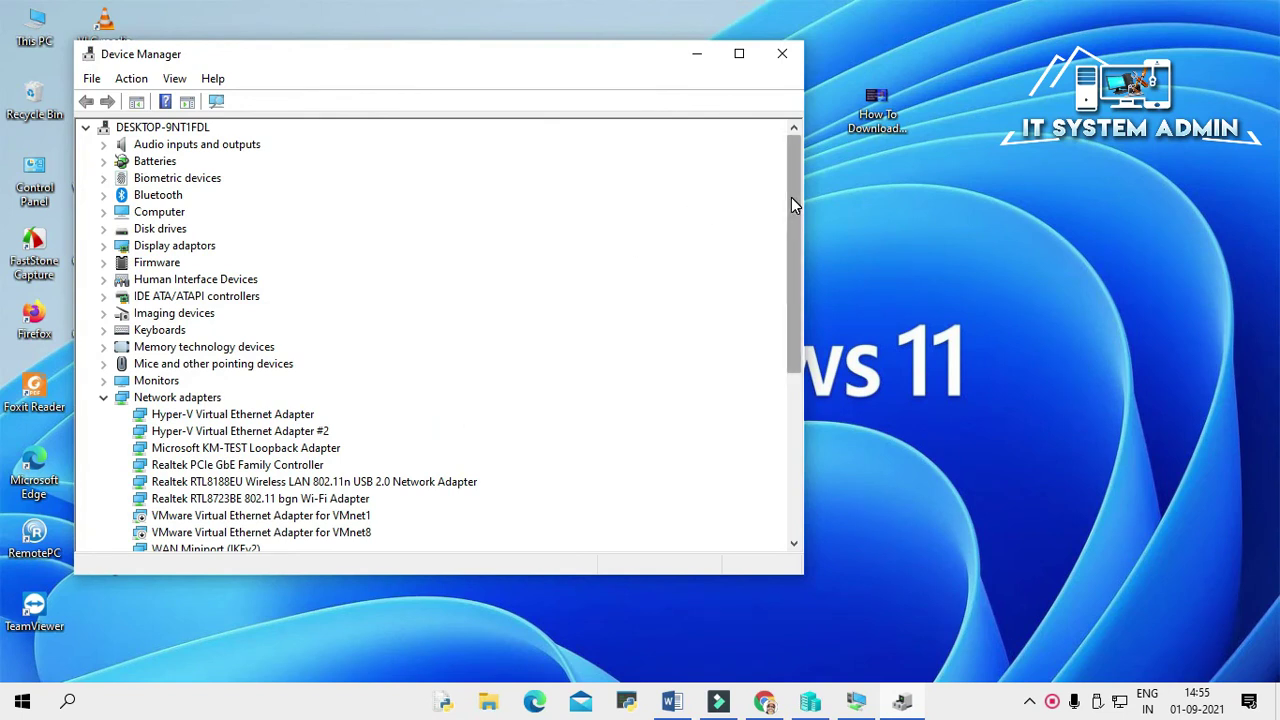
{"action": "left_click_drag", "start_coordinate": [791, 198], "coordinate": [793, 236]}
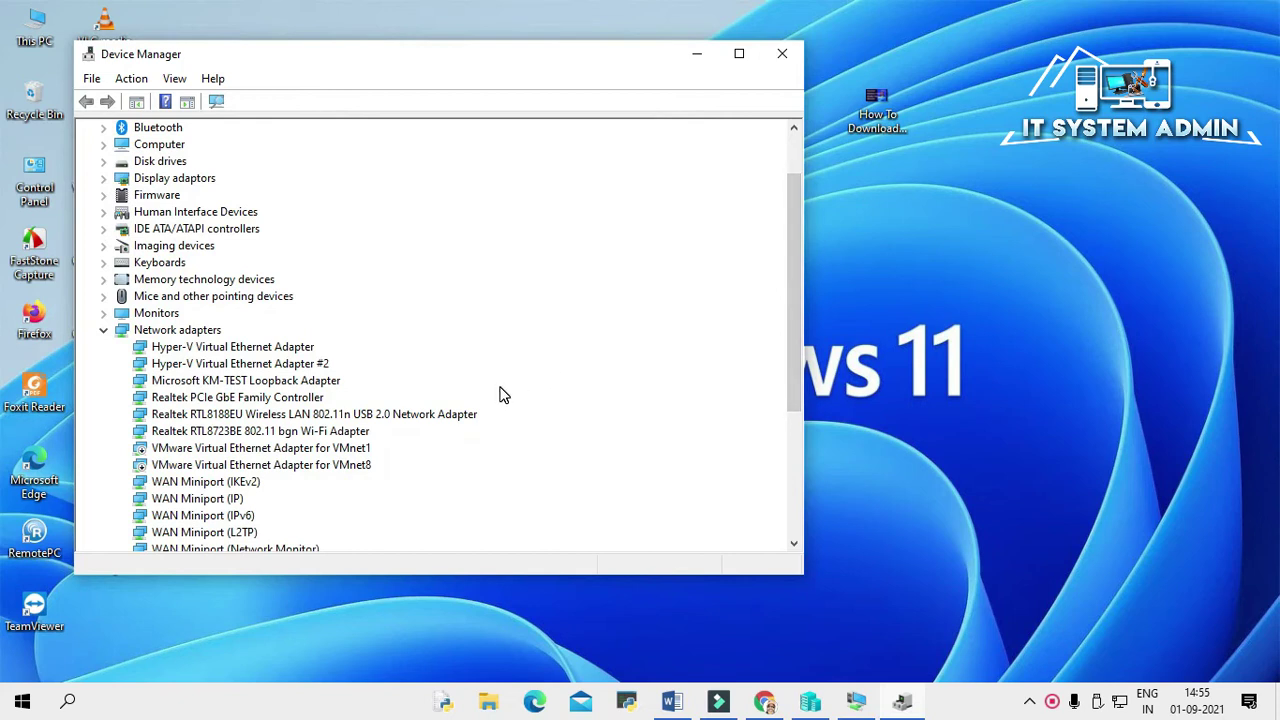
{"action": "left_click", "coordinate": [280, 416]}
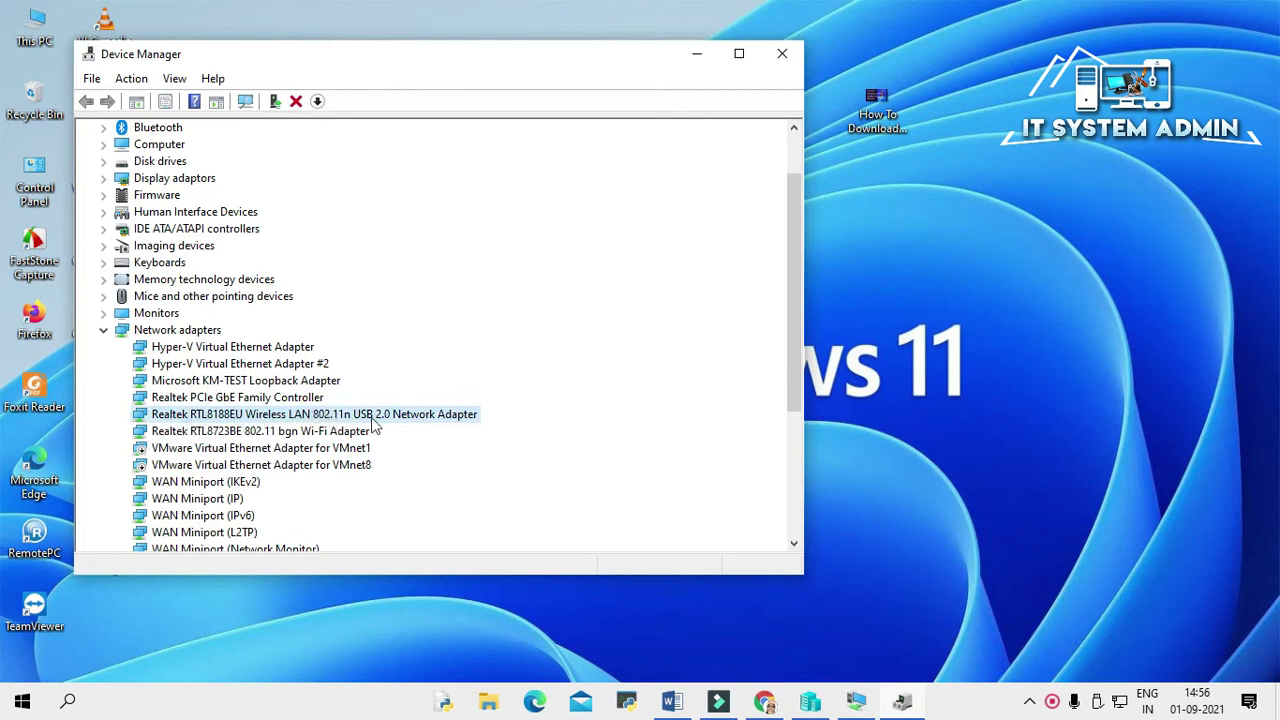
Step: Uncheck 'Allow this device to wake the computer' in the Realtek adapter's Power Management properties and save
{"action": "right_click", "coordinate": [279, 420]}
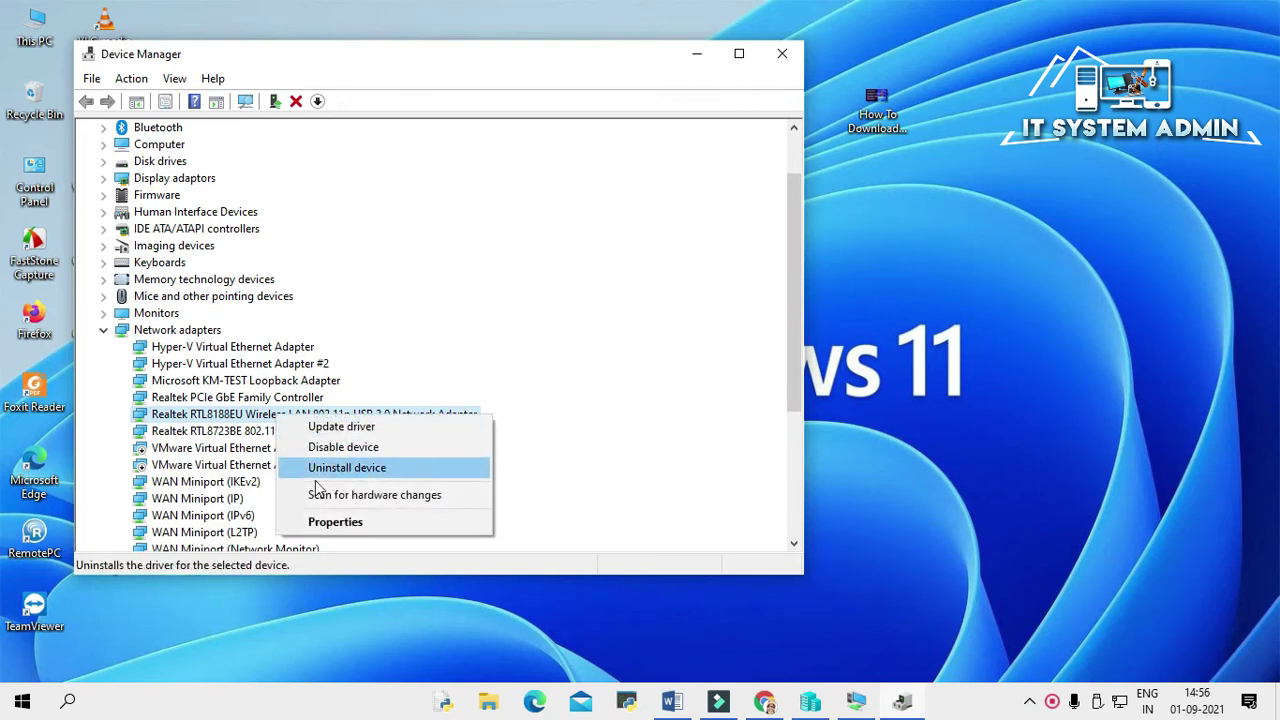
{"action": "left_click", "coordinate": [341, 525]}
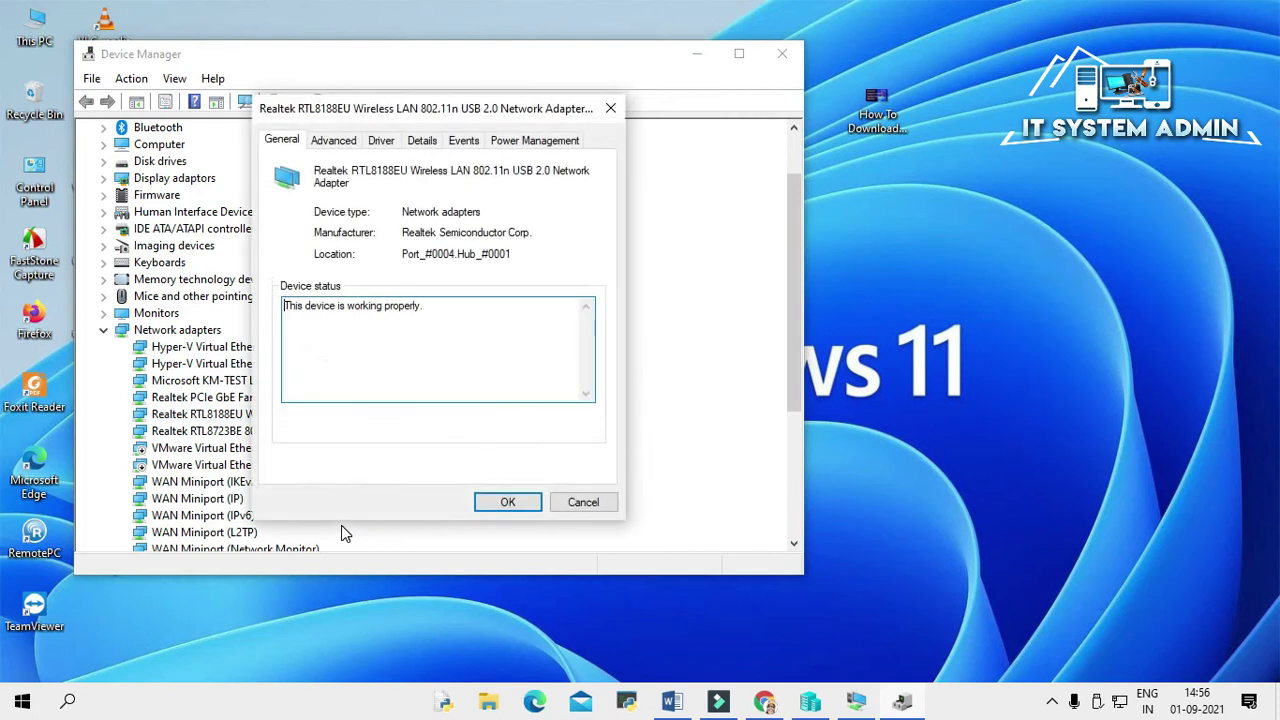
{"action": "left_click", "coordinate": [546, 143]}
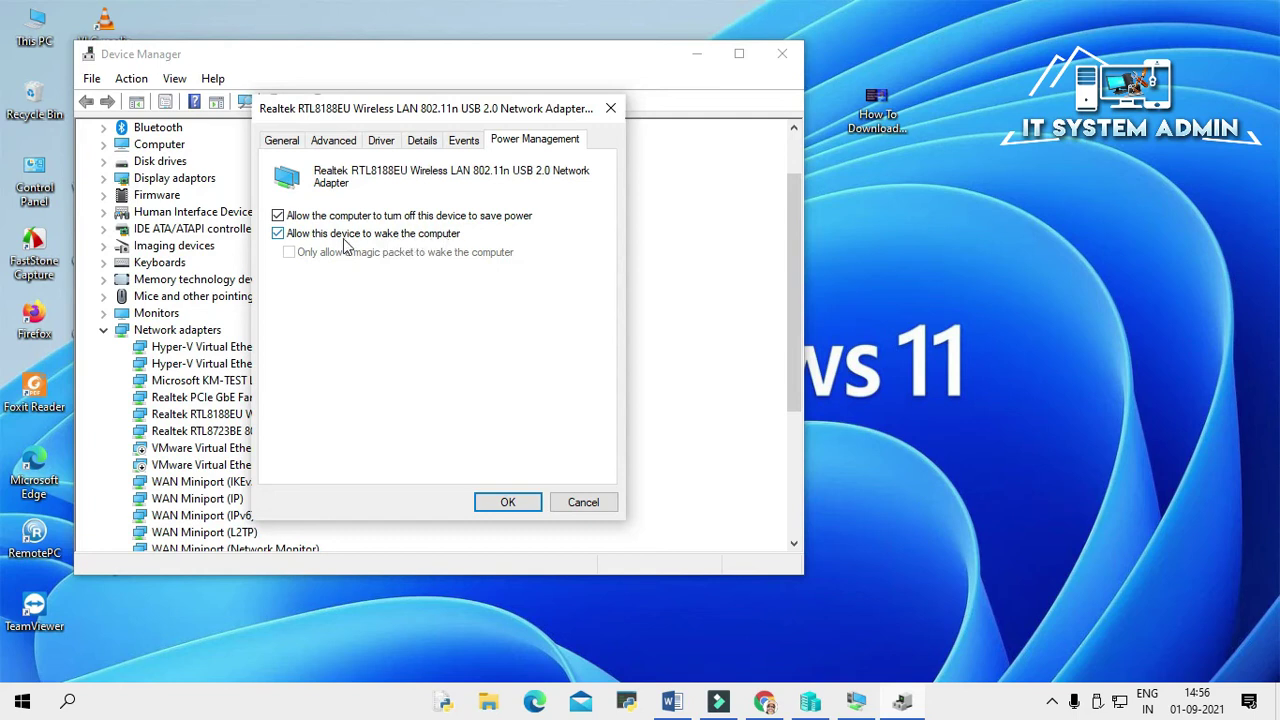
{"action": "left_click", "coordinate": [279, 236]}
{"action": "left_click", "coordinate": [508, 503]}
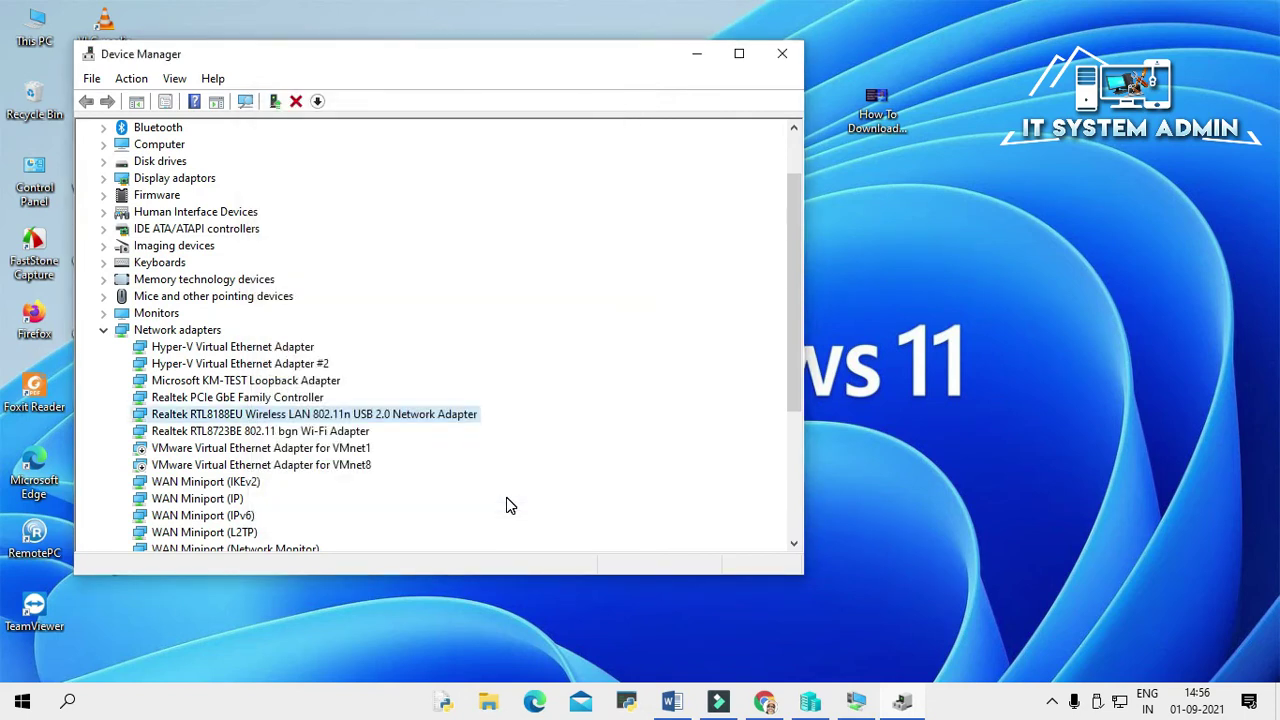
Step: Collapse Network adapters, expand Universal Serial Bus controllers and select USB Root Hub (USB 3.0)
{"action": "double_click", "coordinate": [212, 328]}
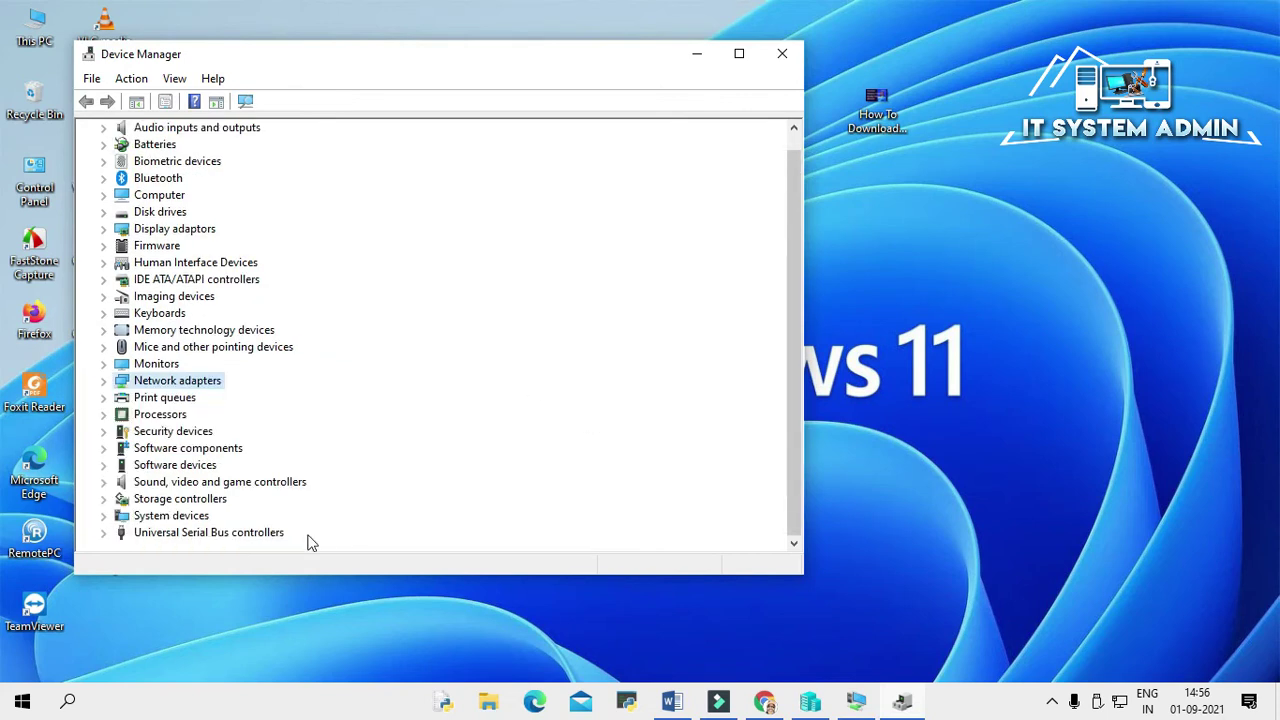
{"action": "left_click", "coordinate": [104, 534]}
{"action": "left_click", "coordinate": [186, 537]}
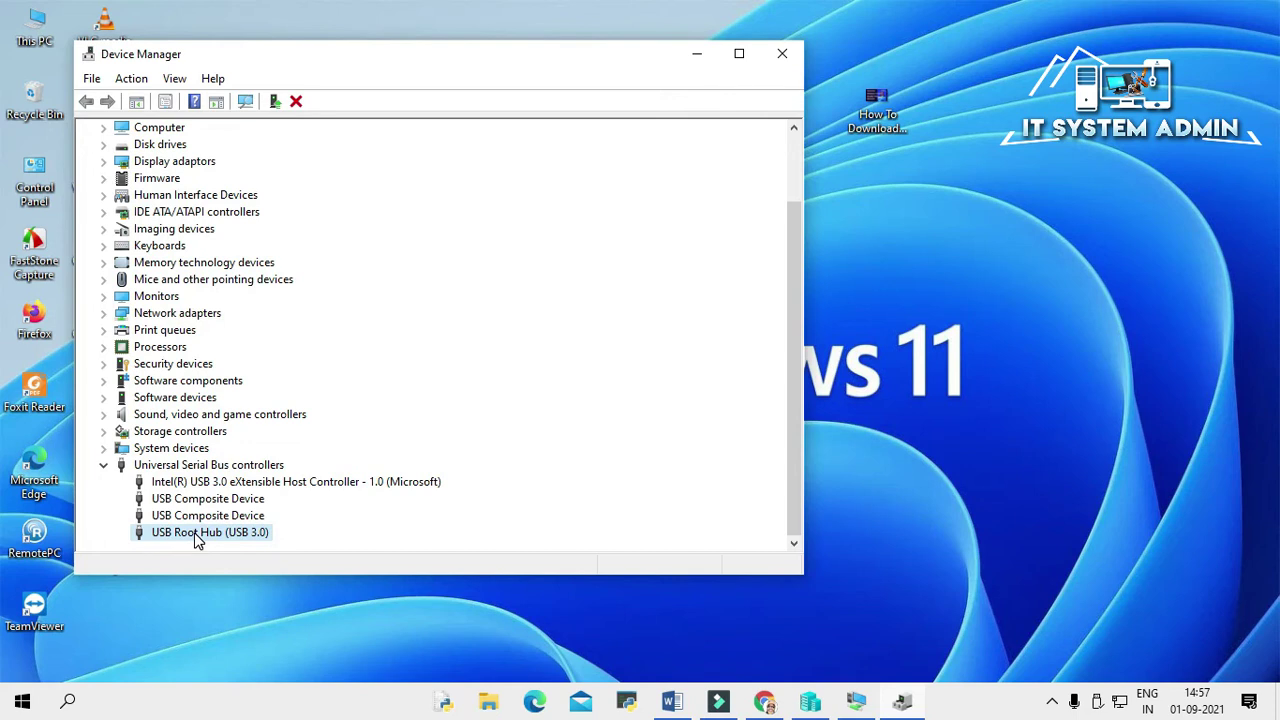
{"action": "right_click", "coordinate": [197, 540]}
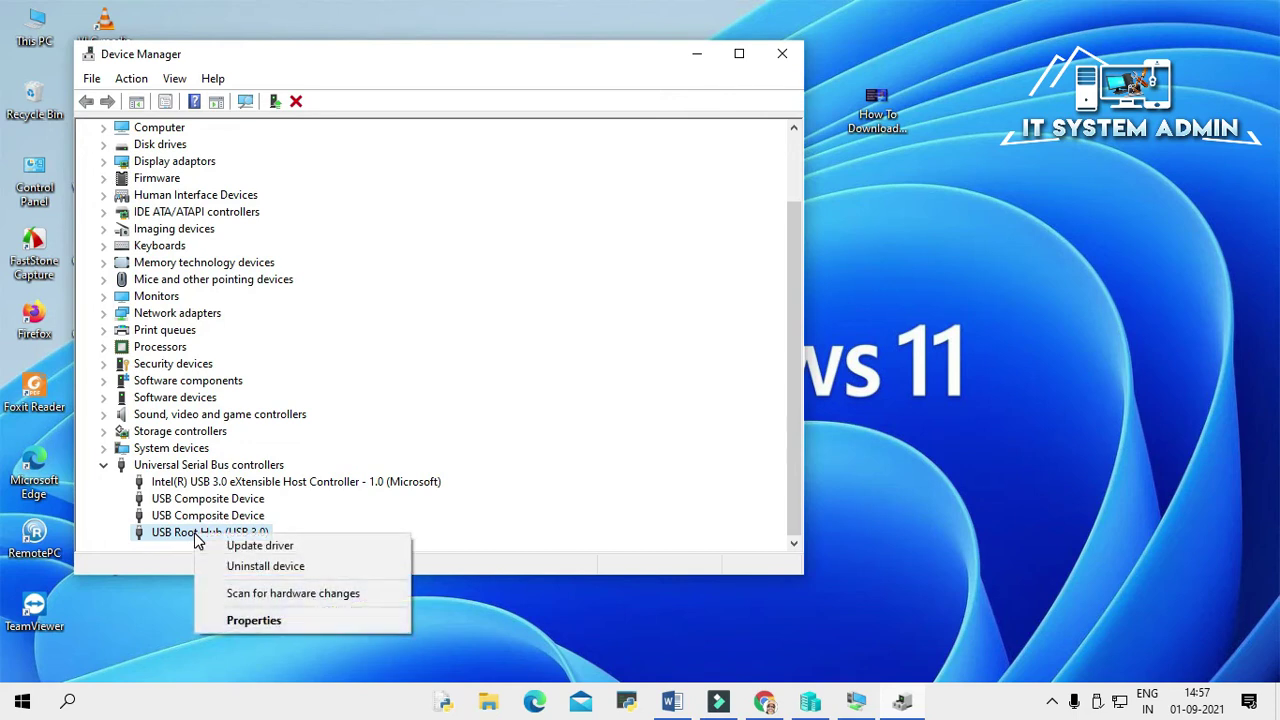
{"action": "left_click", "coordinate": [267, 620]}
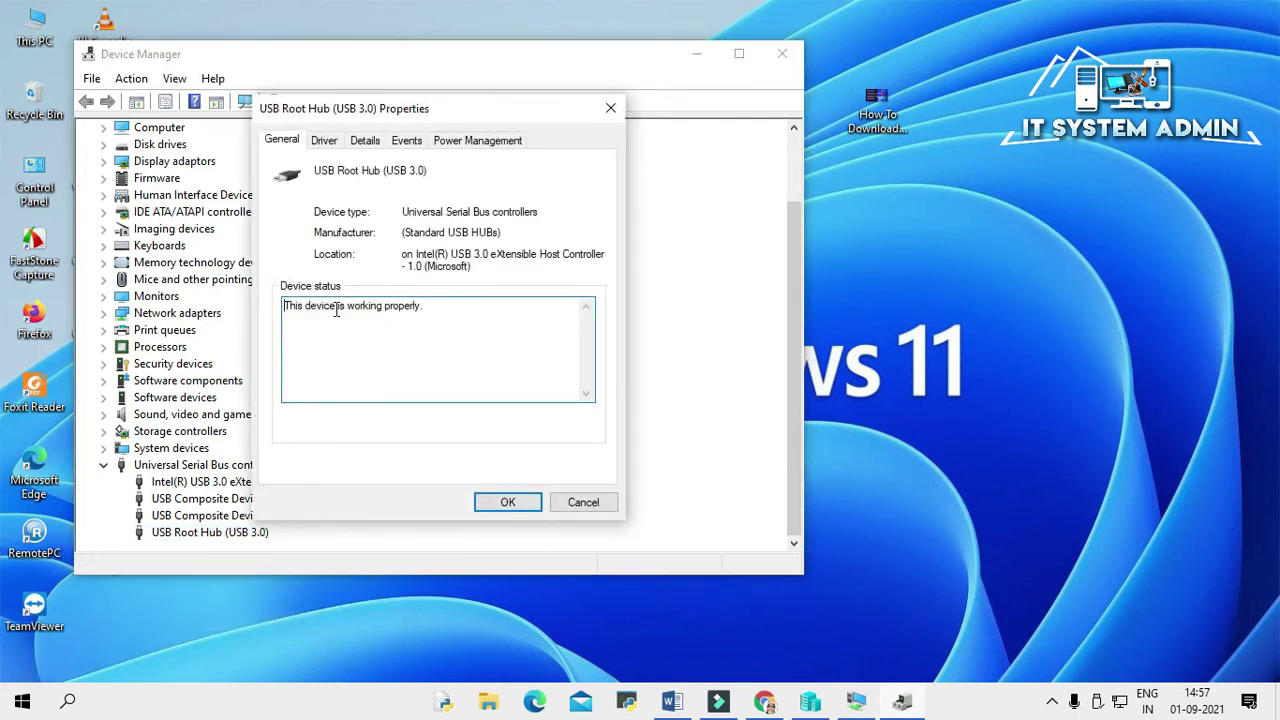
{"action": "left_click", "coordinate": [412, 143]}
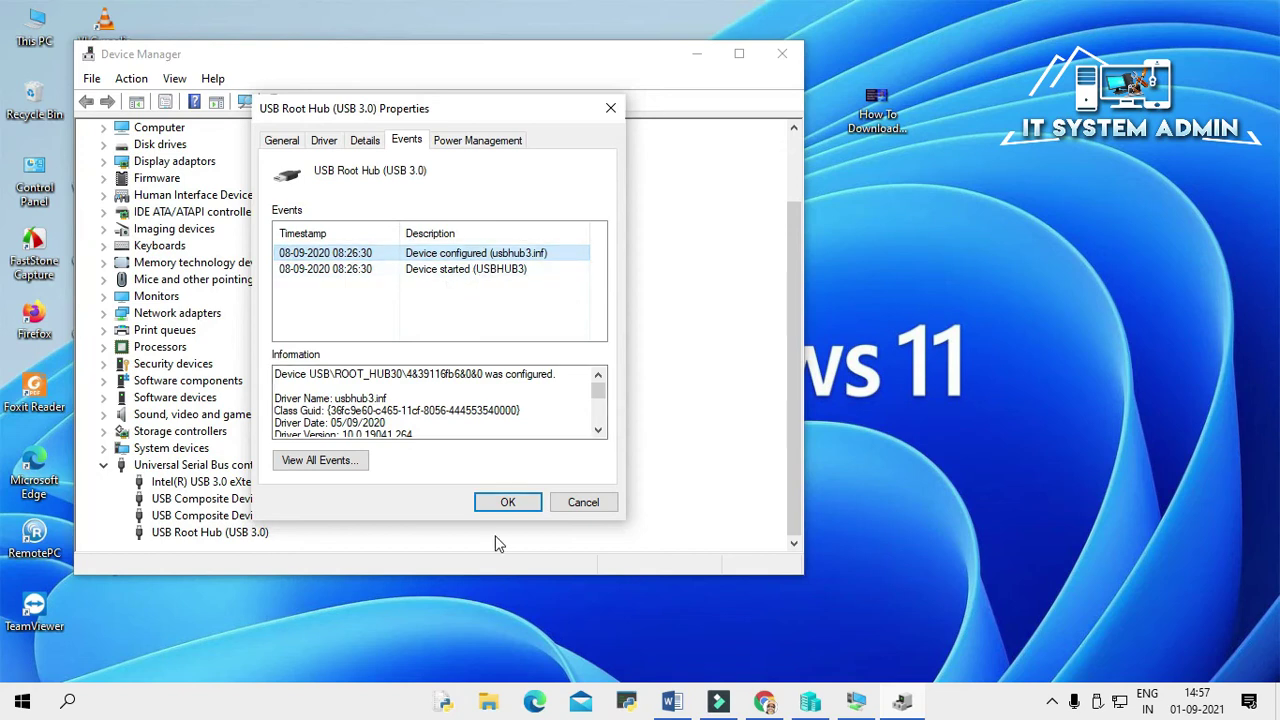
{"action": "left_click", "coordinate": [592, 506]}
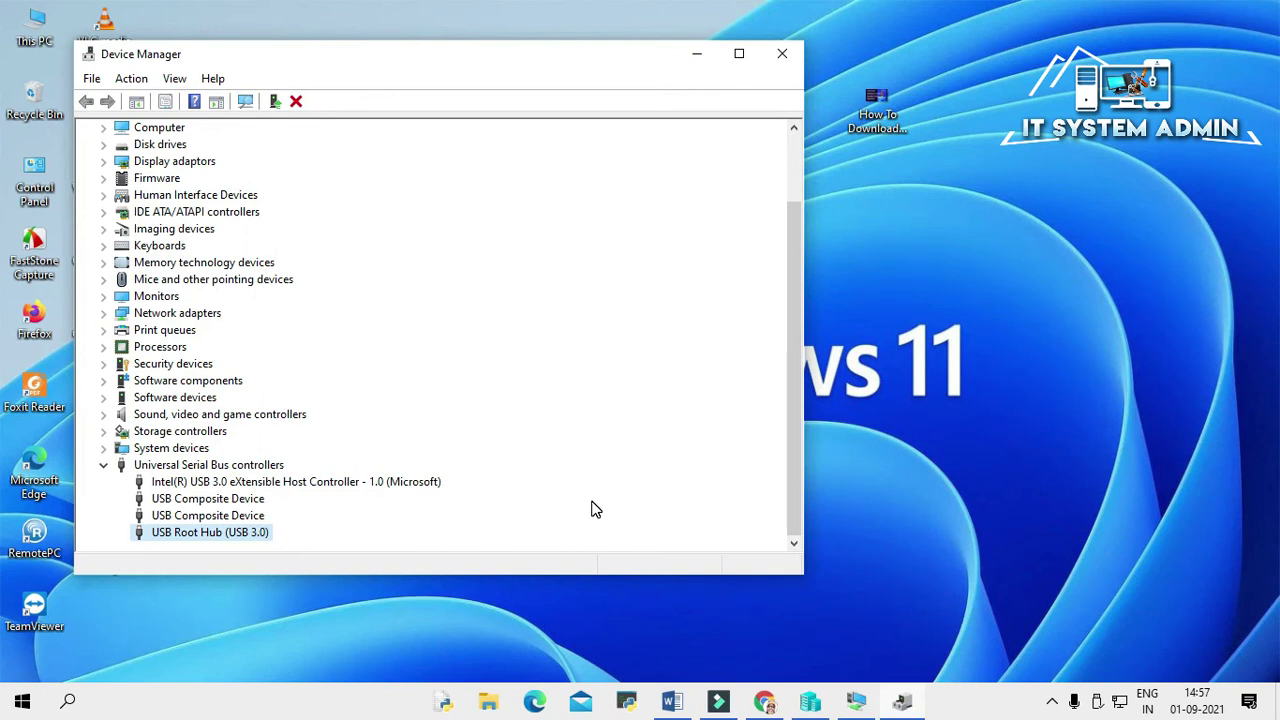
Step: Close Device Manager, launch Command Prompt as administrator via a 'cmd' search, and reposition its window
{"action": "left_click", "coordinate": [781, 55]}
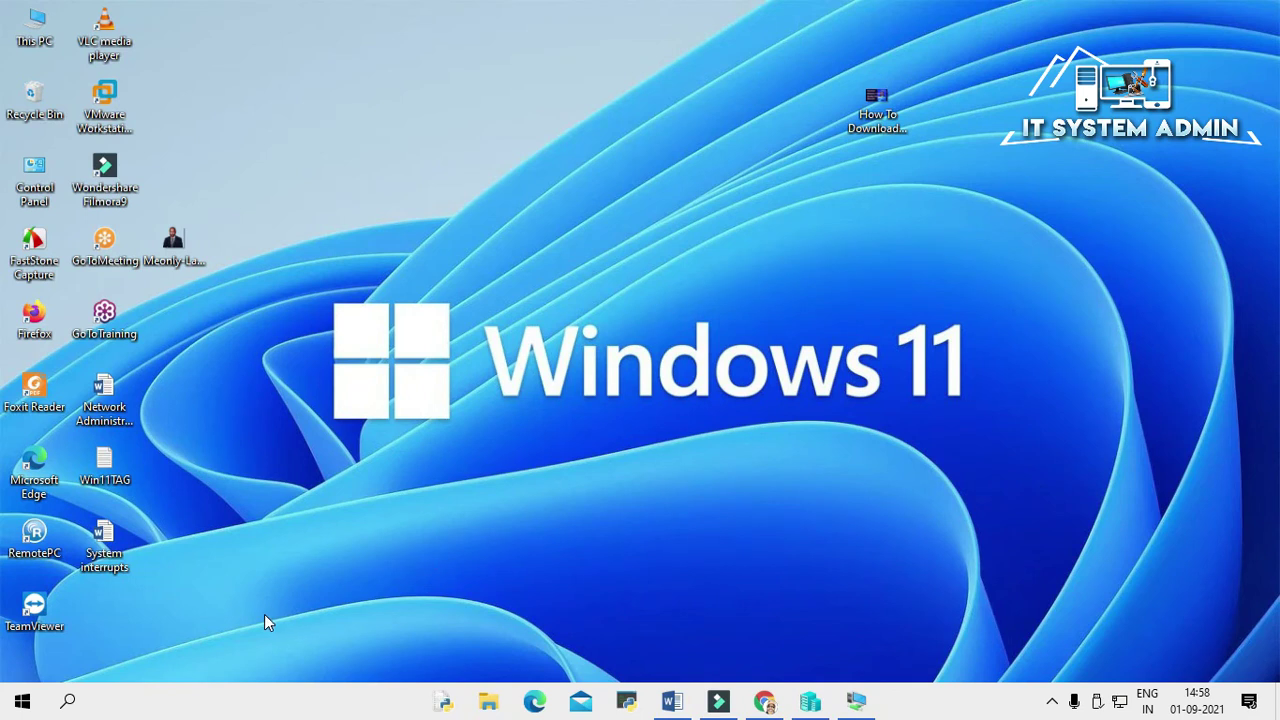
{"action": "left_click", "coordinate": [68, 701]}
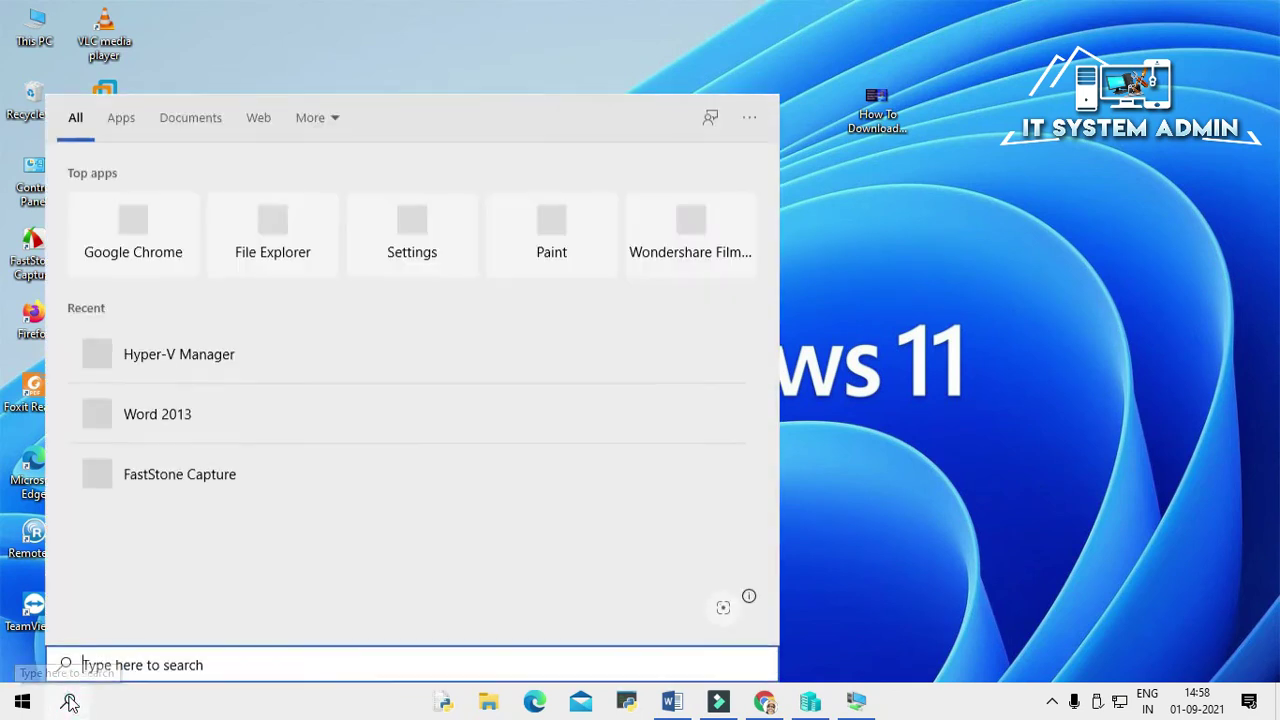
{"action": "type", "text": "cmd"}
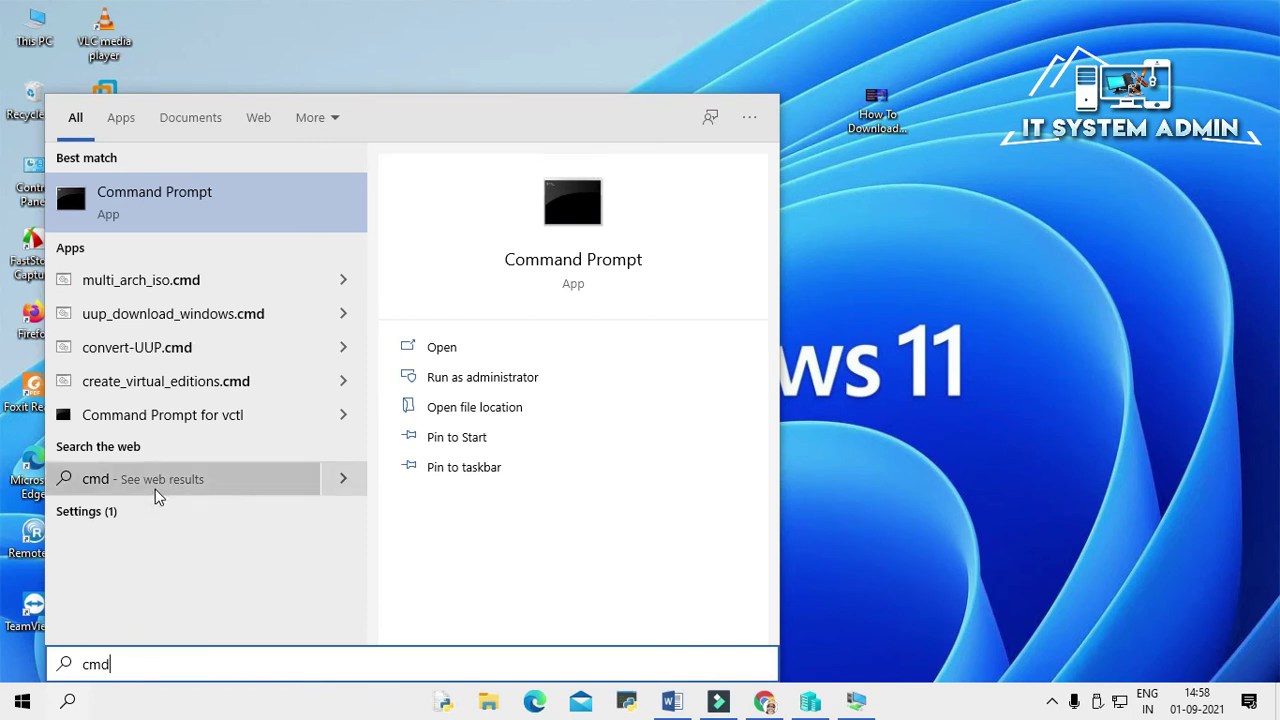
{"action": "right_click", "coordinate": [205, 208]}
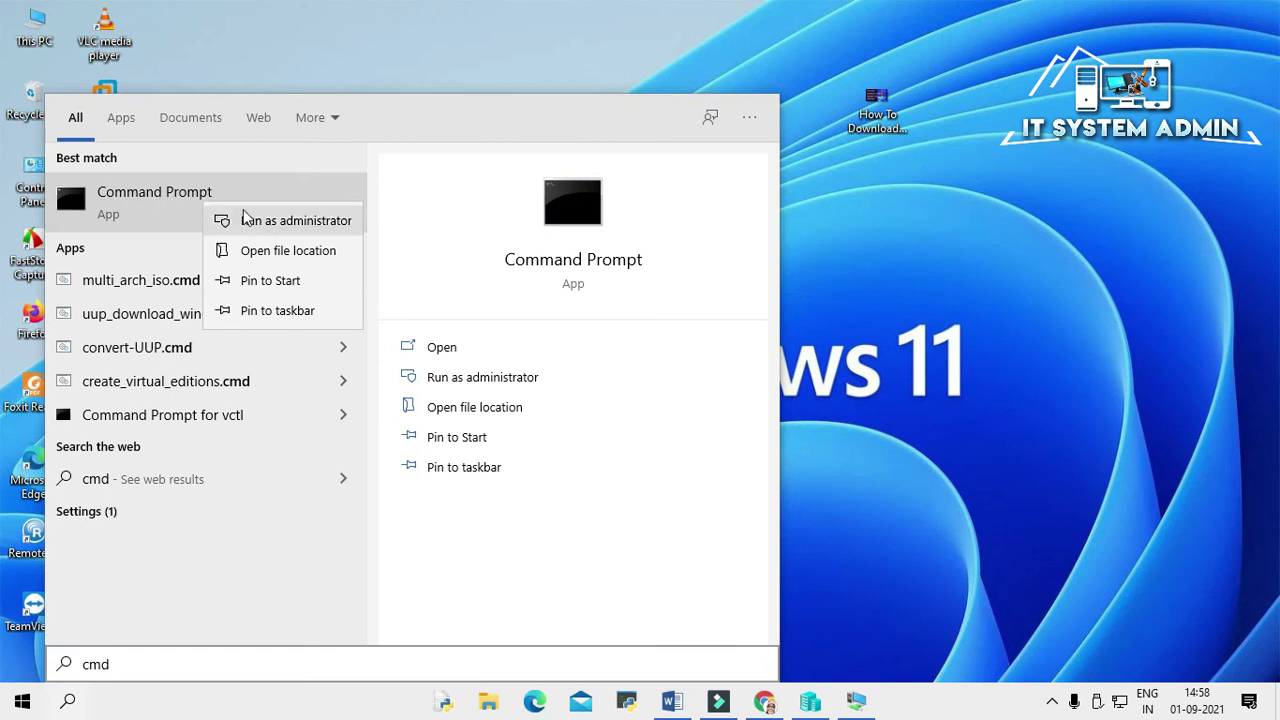
{"action": "left_click", "coordinate": [296, 222]}
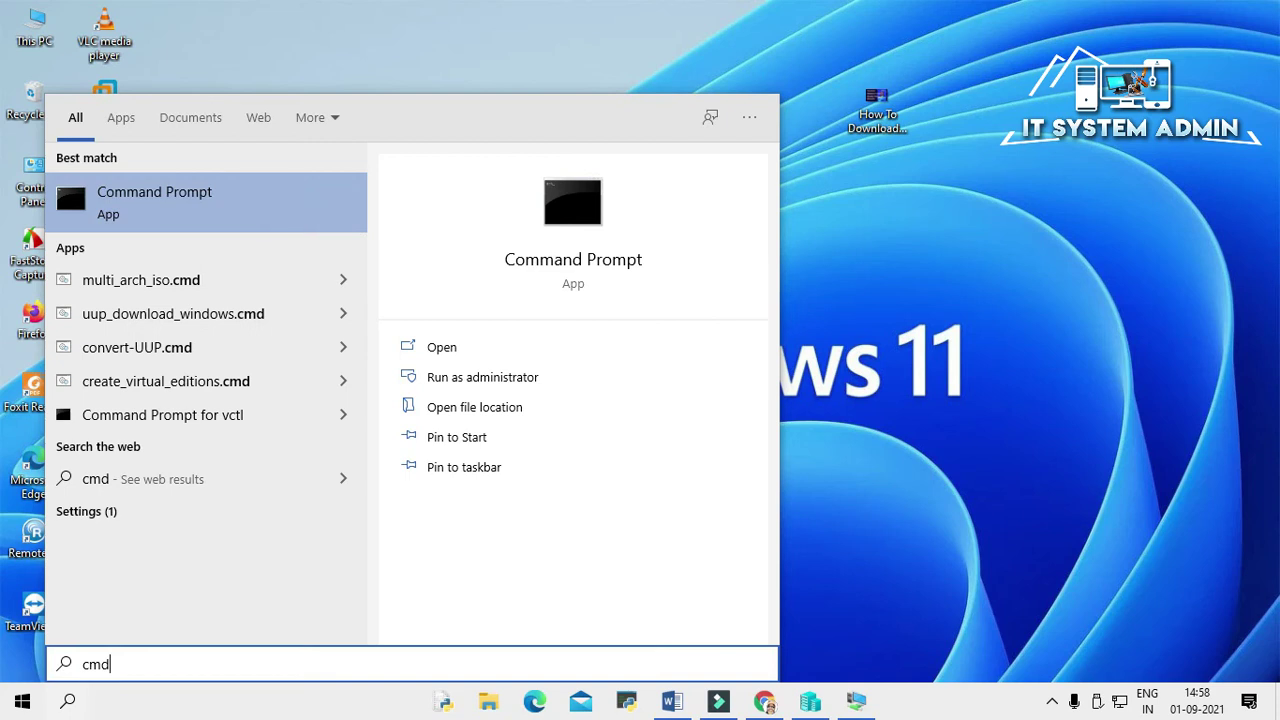
{"action": "left_click", "coordinate": [881, 303]}
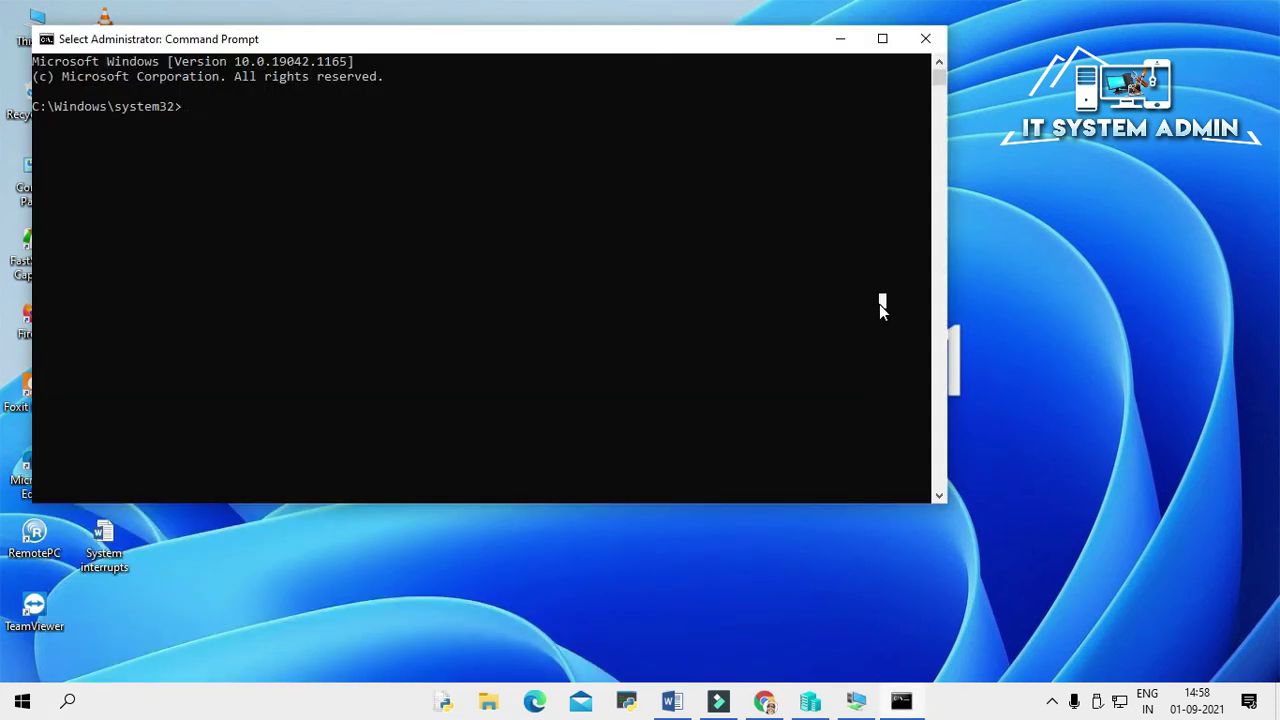
{"action": "left_click_drag", "start_coordinate": [603, 47], "coordinate": [805, 110]}
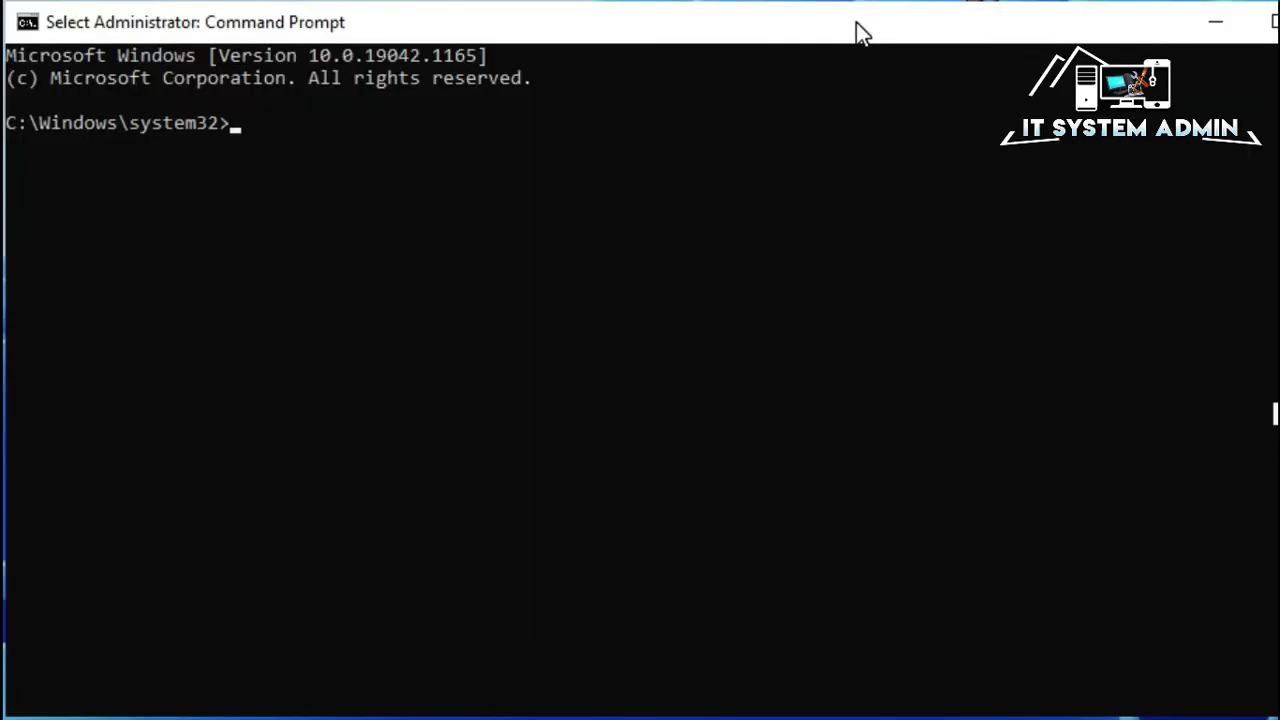
Step: Run chkdsk /r and answer Y to schedule the disk check for the next restart
{"action": "type", "text": "chkds"}
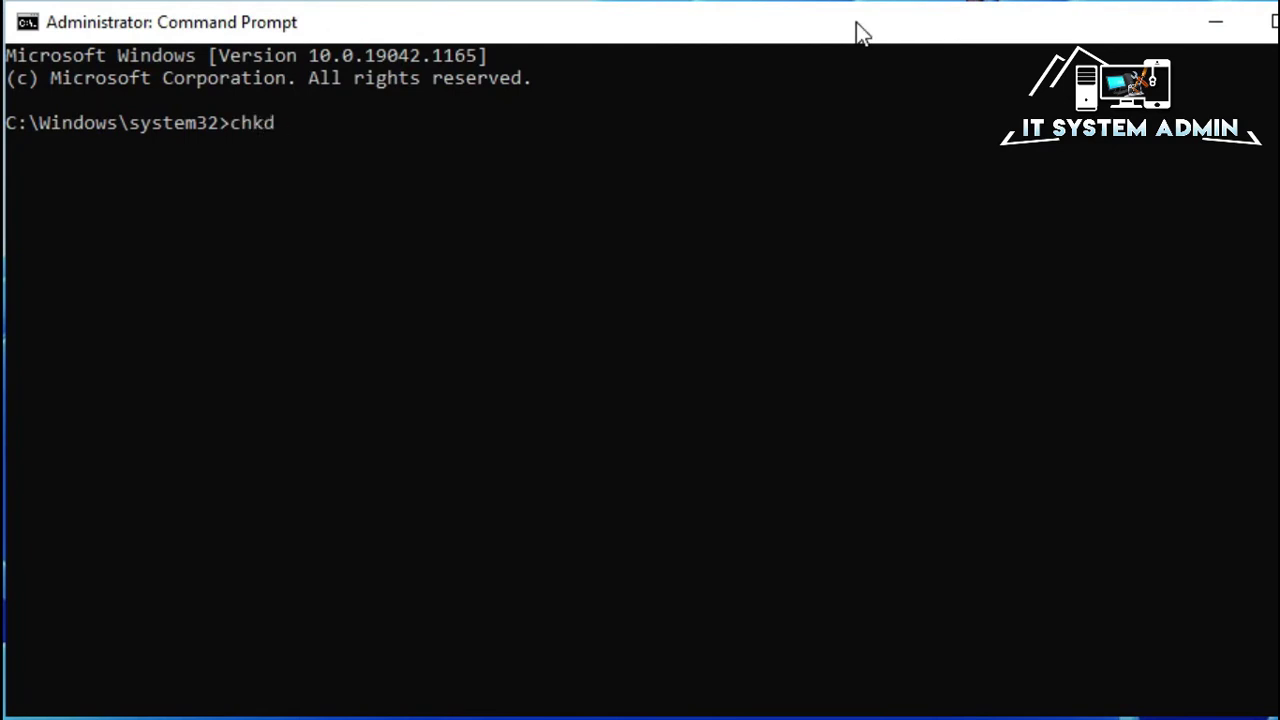
{"action": "type", "text": "k /r"}
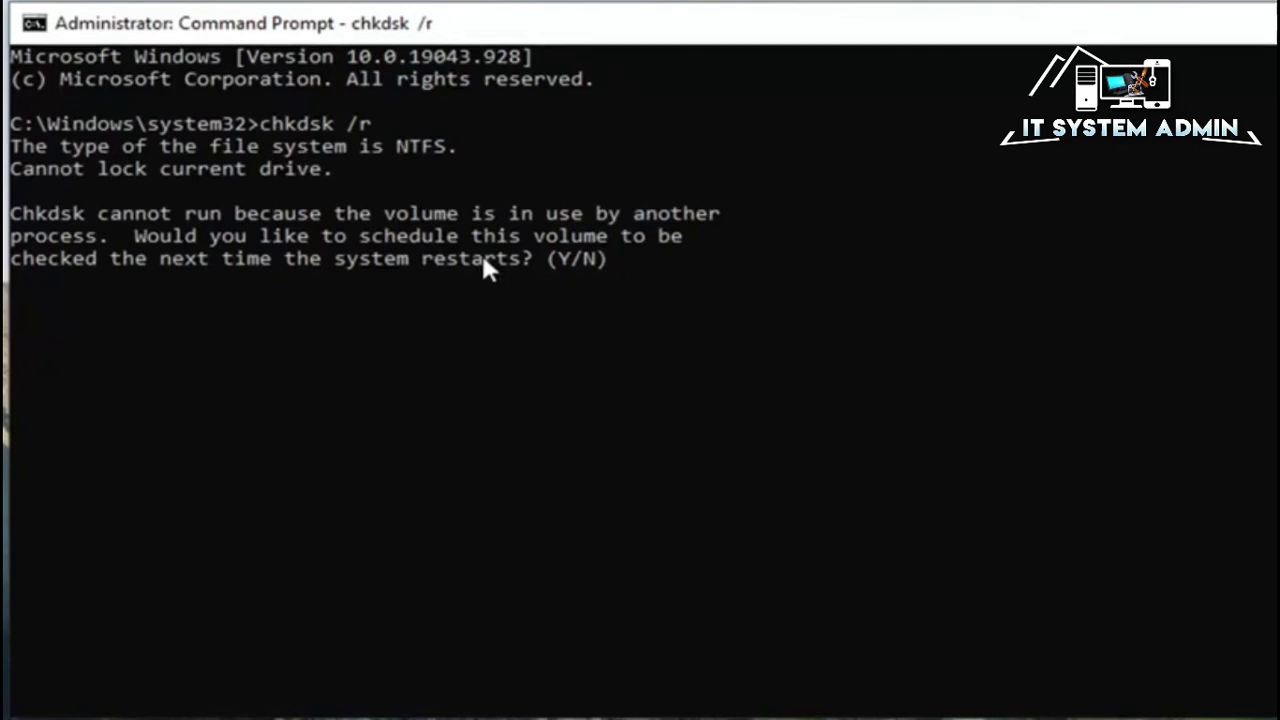
{"action": "type", "text": "y"}
{"action": "key", "text": "Return"}
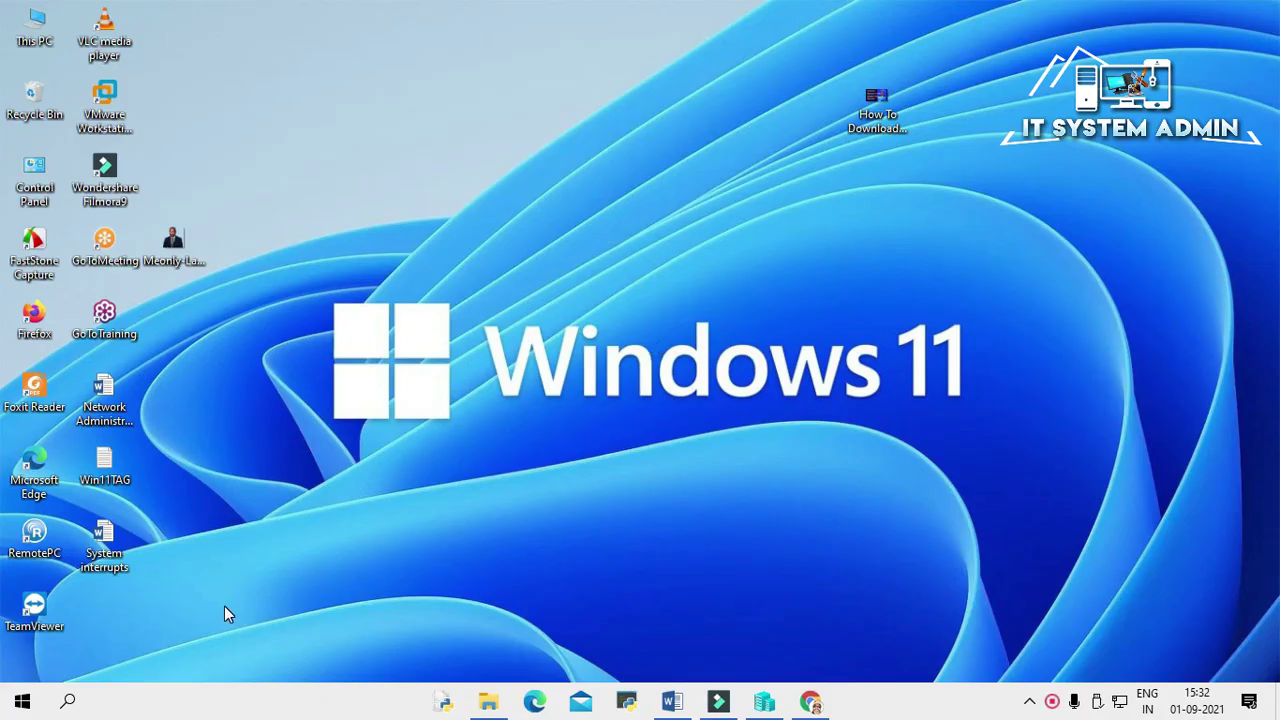
Step: Restart the PC using the Power options in the Start menu
{"action": "left_click", "coordinate": [22, 705]}
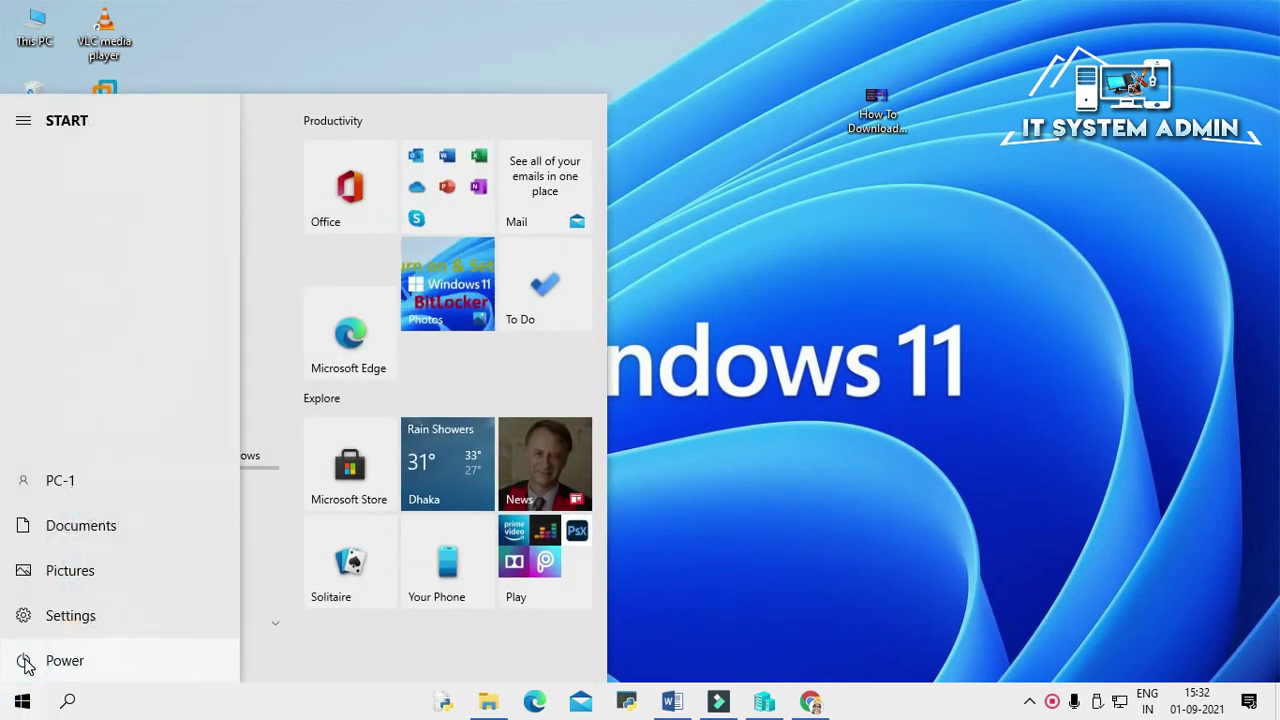
{"action": "left_click", "coordinate": [26, 662]}
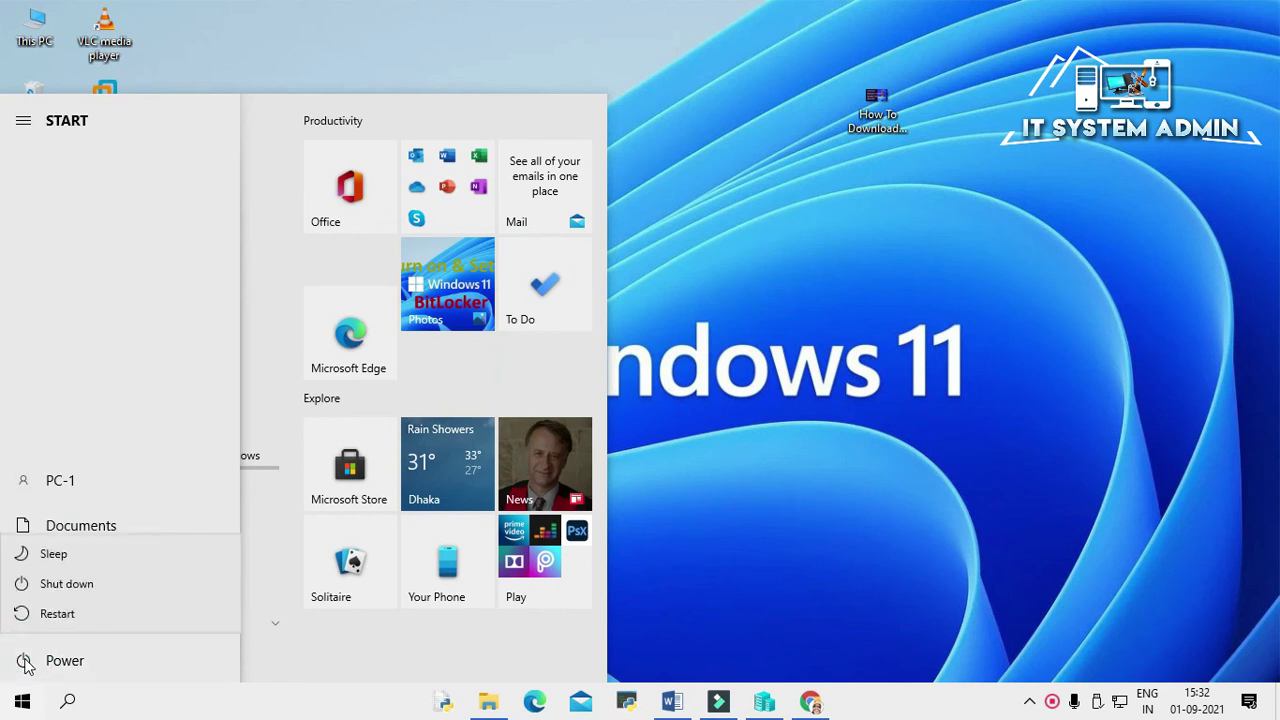
{"action": "left_click", "coordinate": [58, 613]}
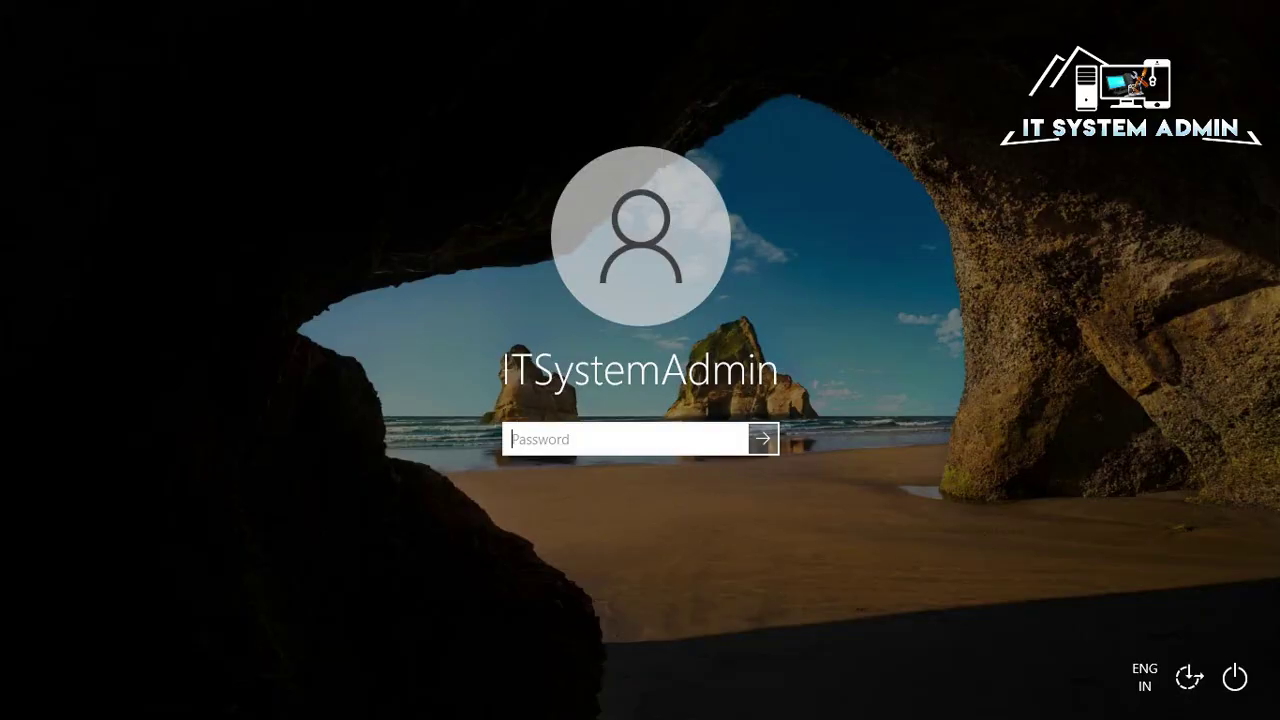
Step: Enter the account password on the sign-in screen and sign in
{"action": "type", "text": "password123"}
{"action": "key", "text": "Return"}
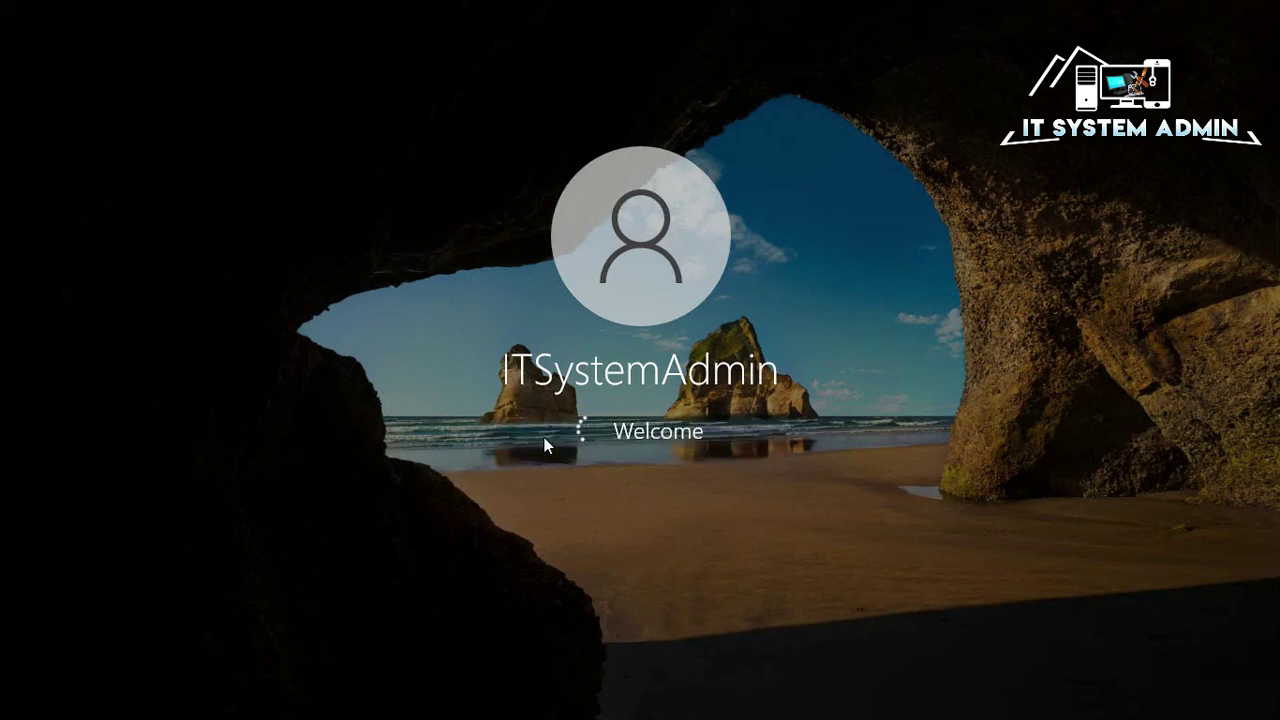